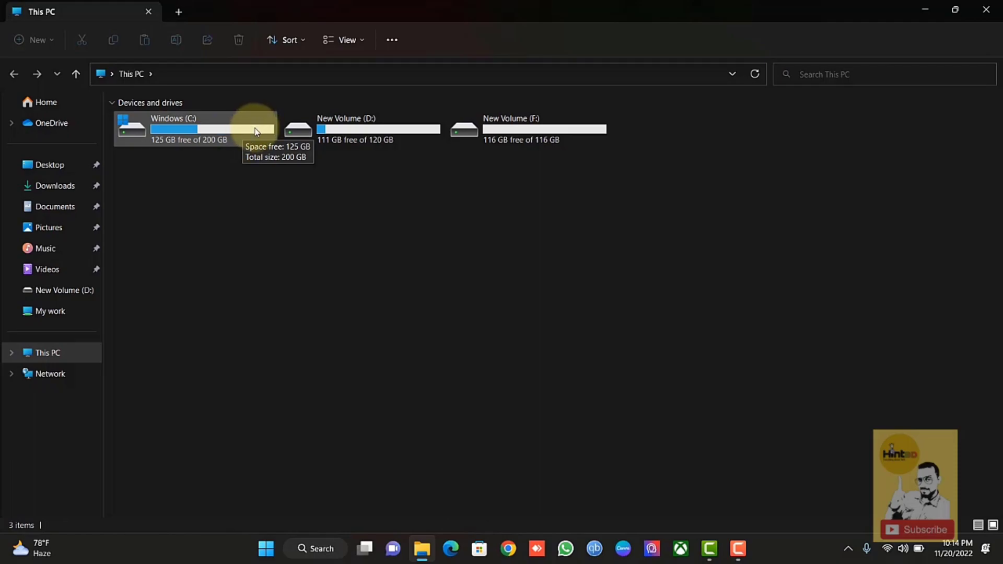
Open Computer Management from This PC and show Disk Management
right_click(47, 361)
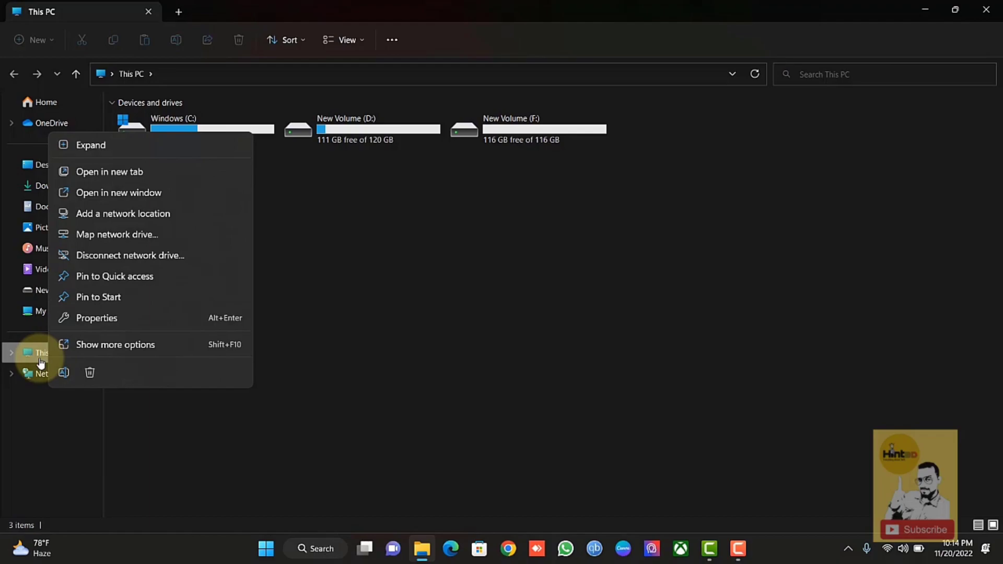
click(83, 349)
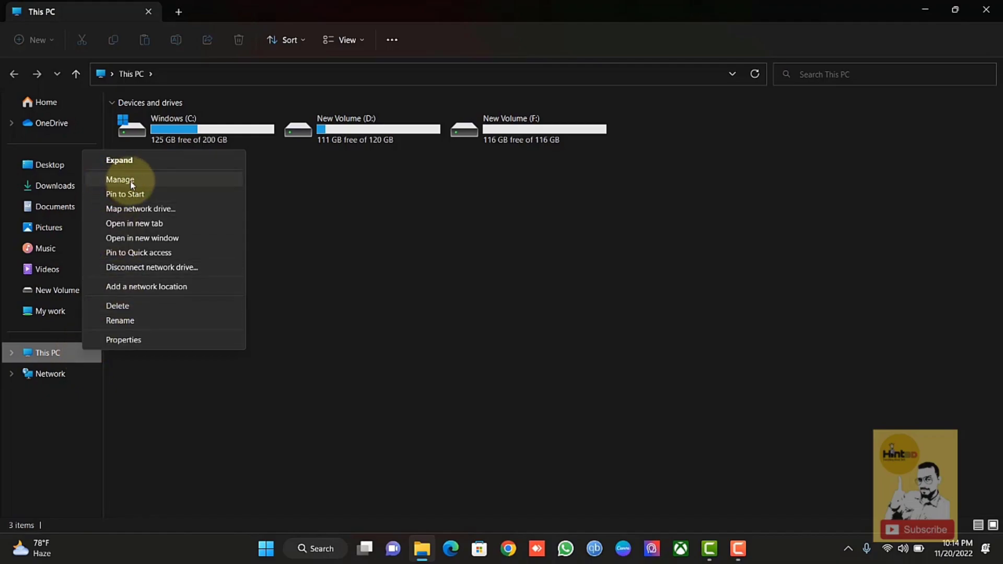
click(148, 183)
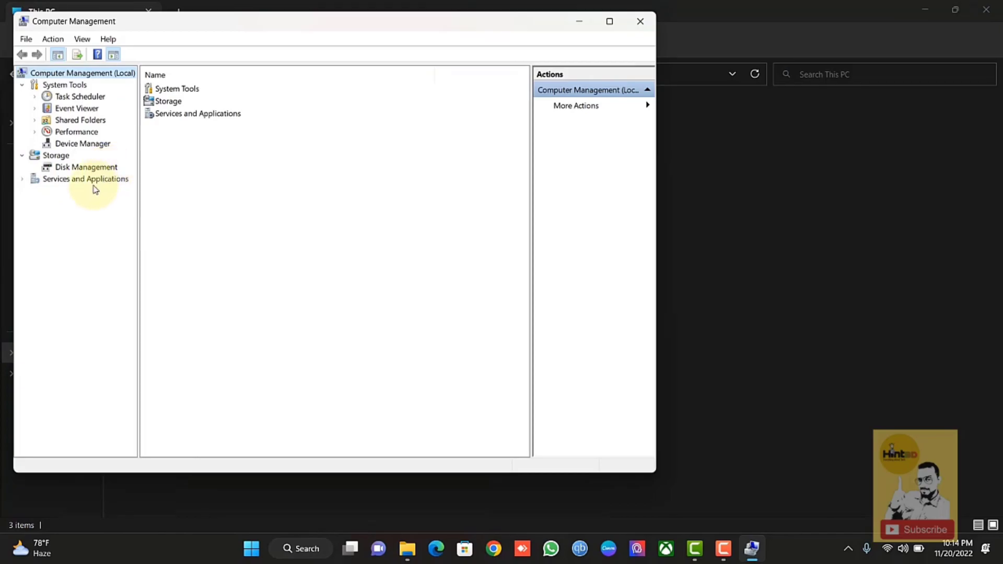
click(86, 168)
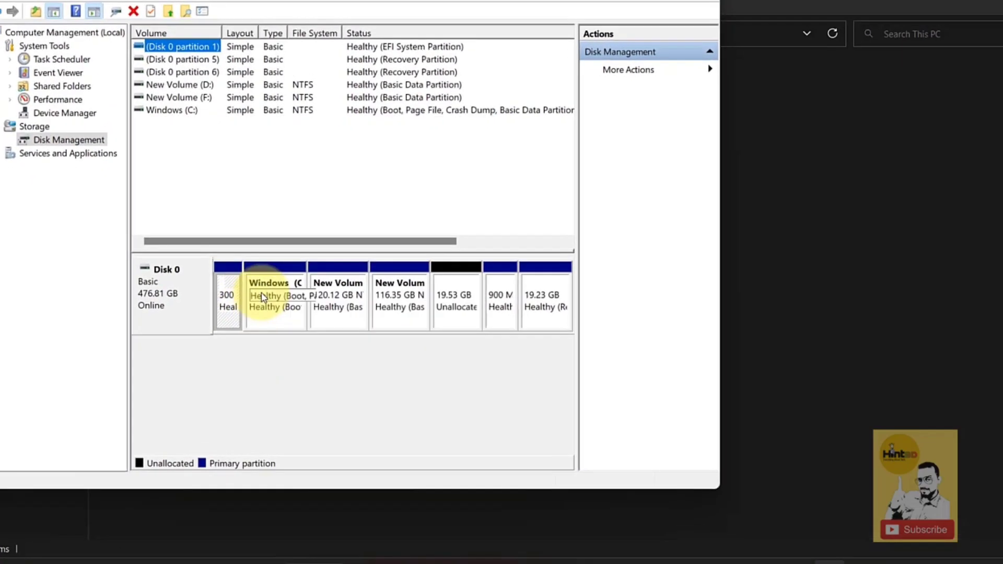
Check whether Extend Volume is available for the C:, D: and F: volumes, and examine the 19.53 GB unallocated space
right_click(272, 312)
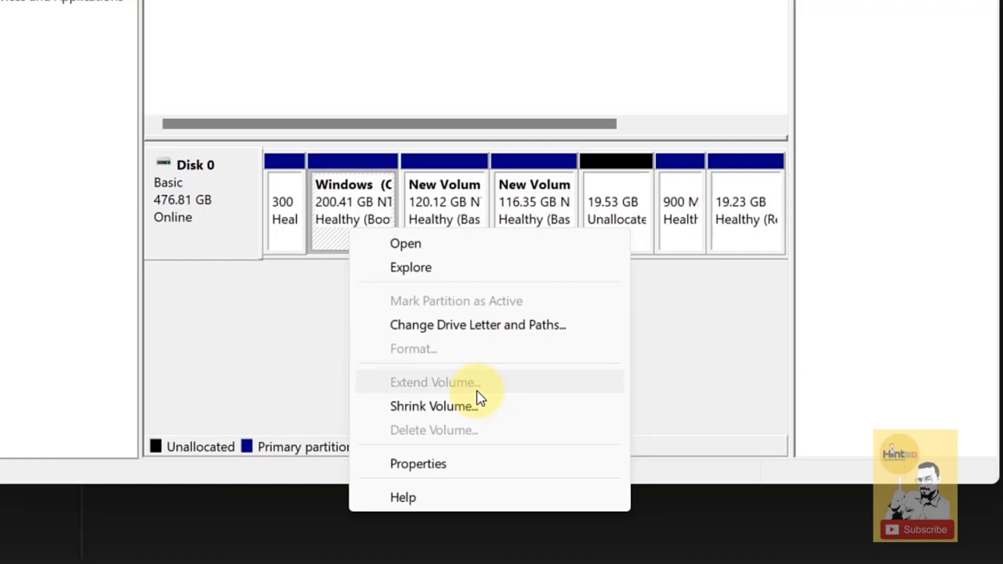
click(450, 195)
right_click(465, 242)
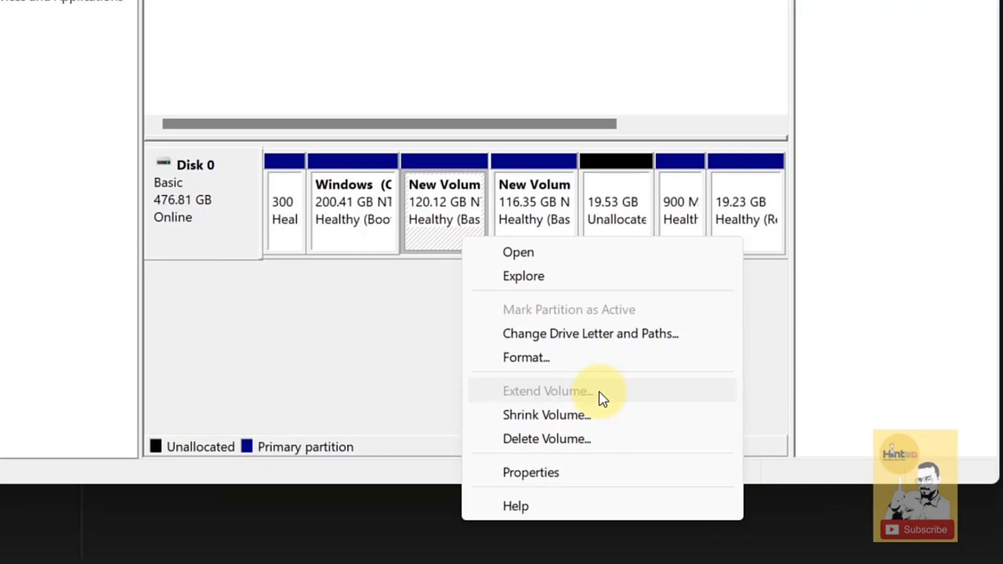
click(562, 413)
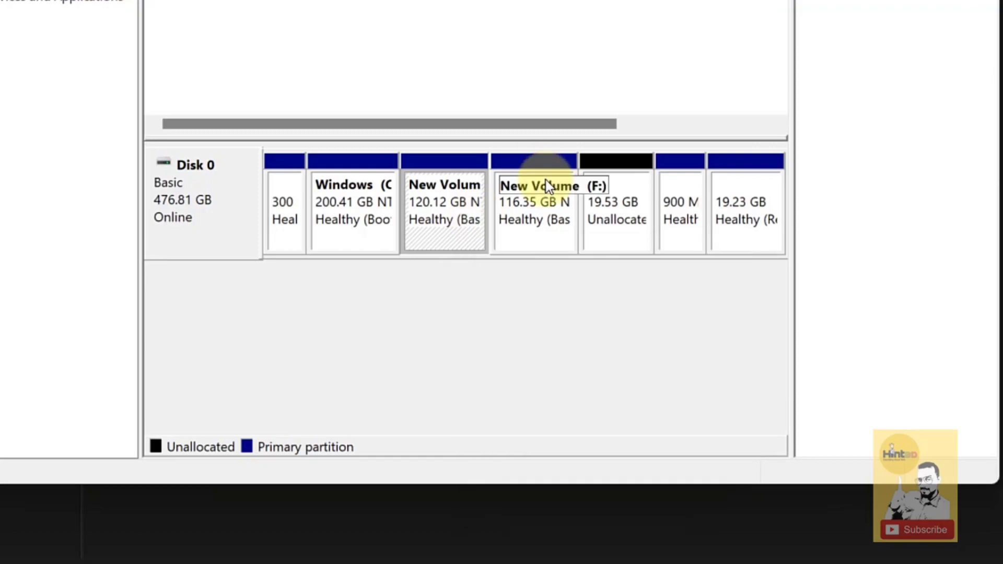
right_click(520, 245)
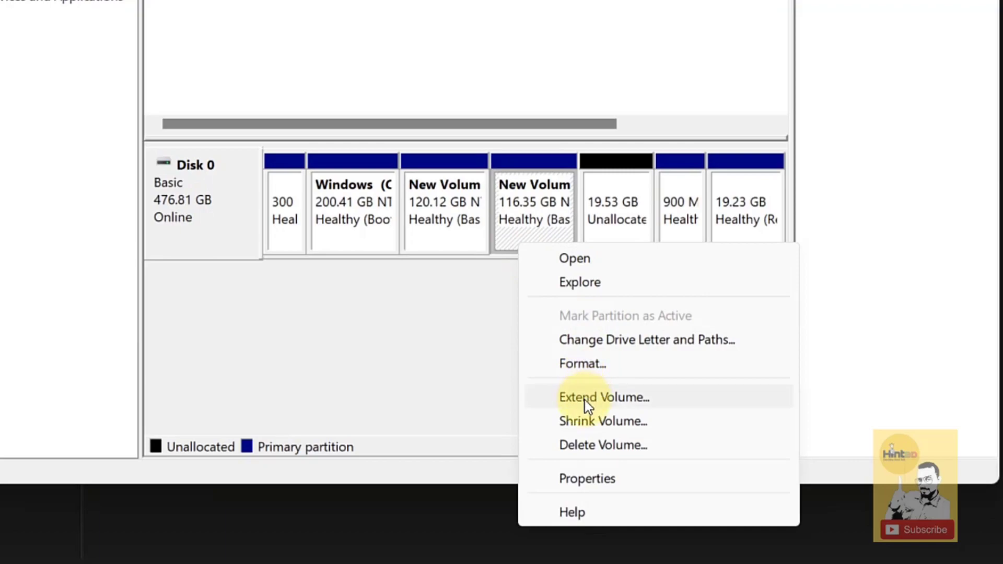
click(626, 185)
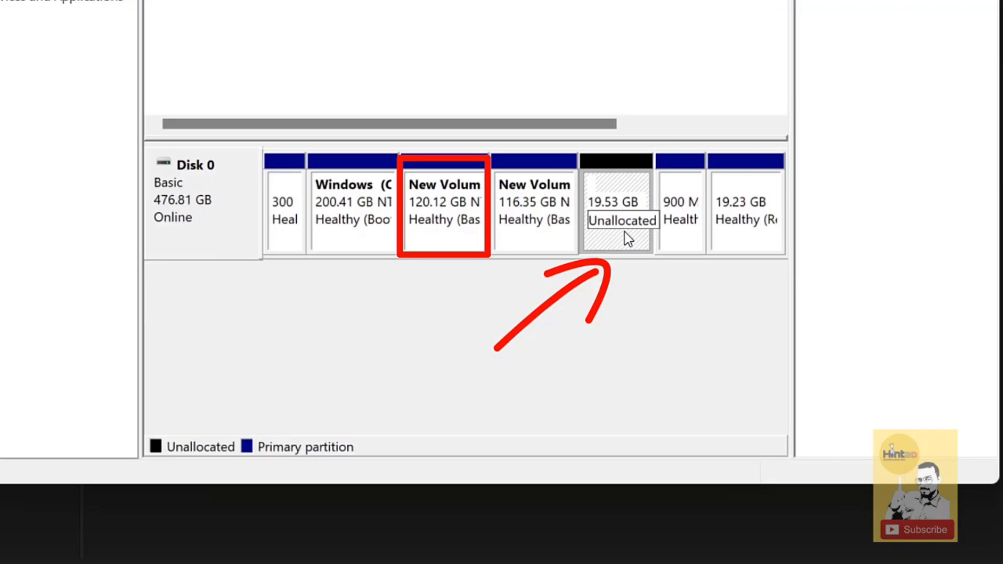
Shrink the D: volume by 10000 MB
click(452, 236)
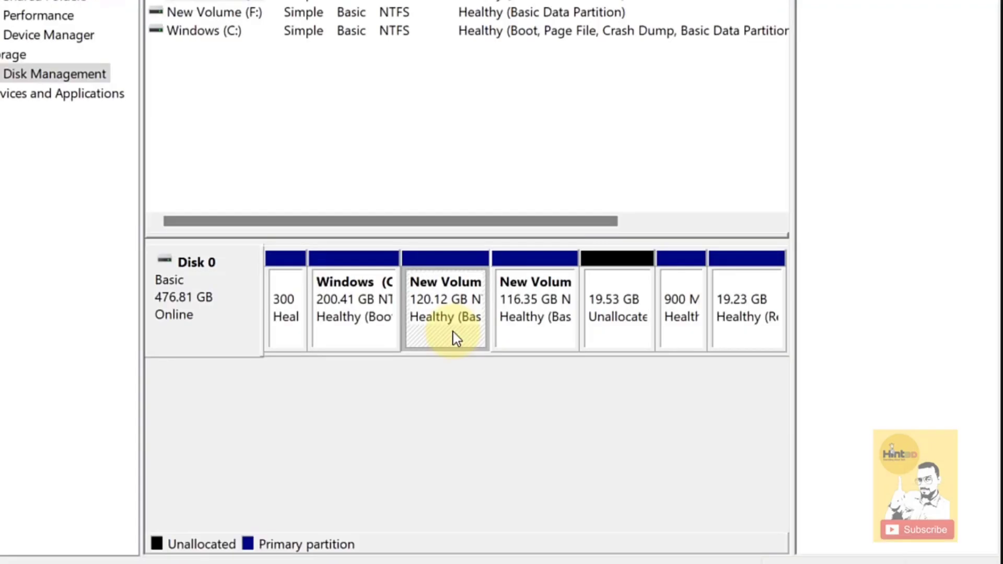
right_click(454, 332)
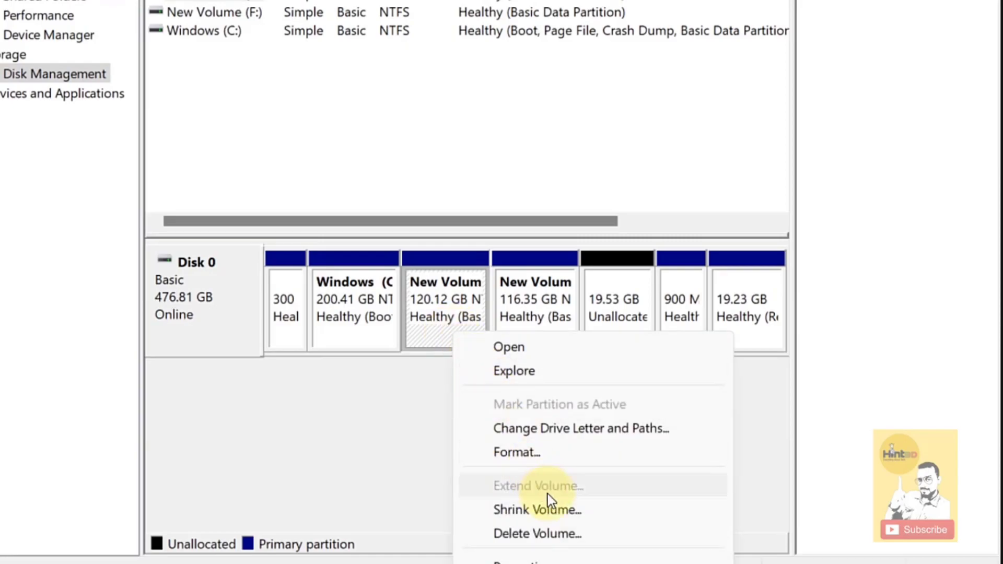
click(559, 511)
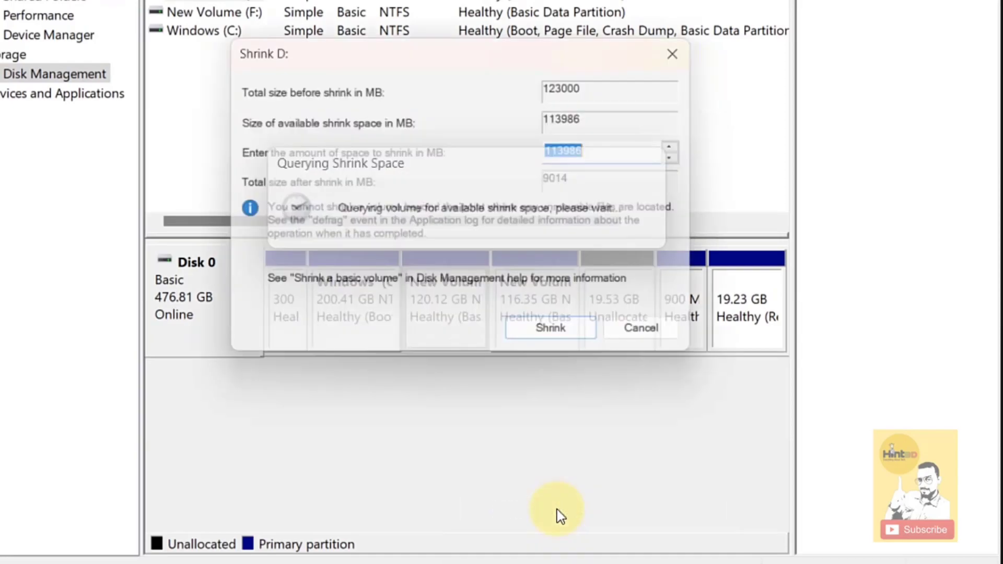
click(562, 340)
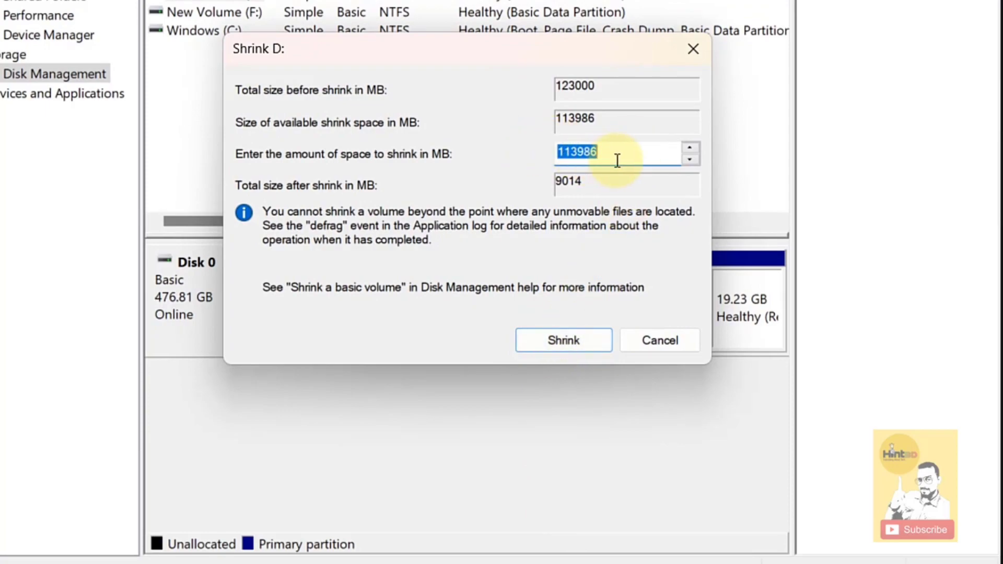
key(BackSpace)
text(10000)
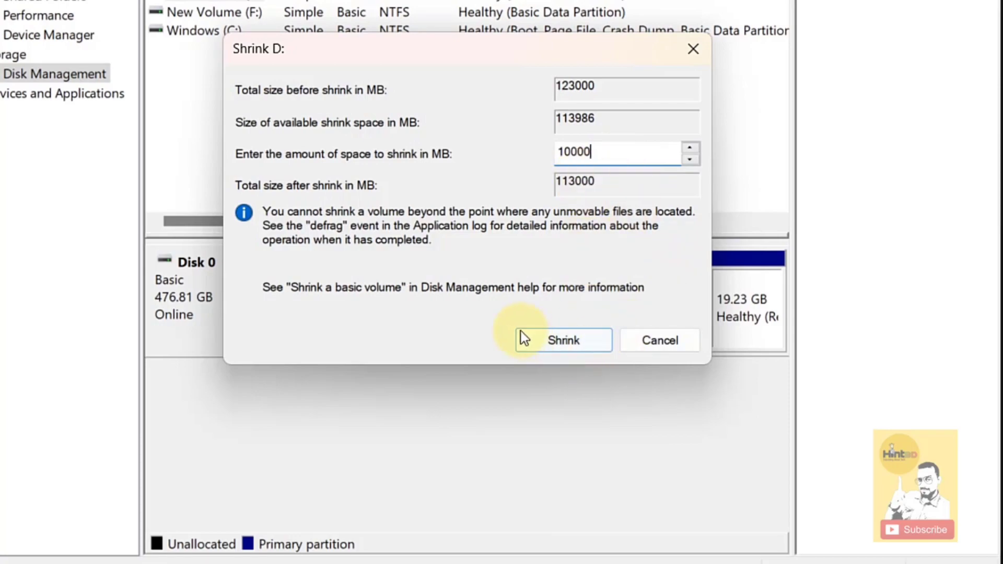
click(578, 347)
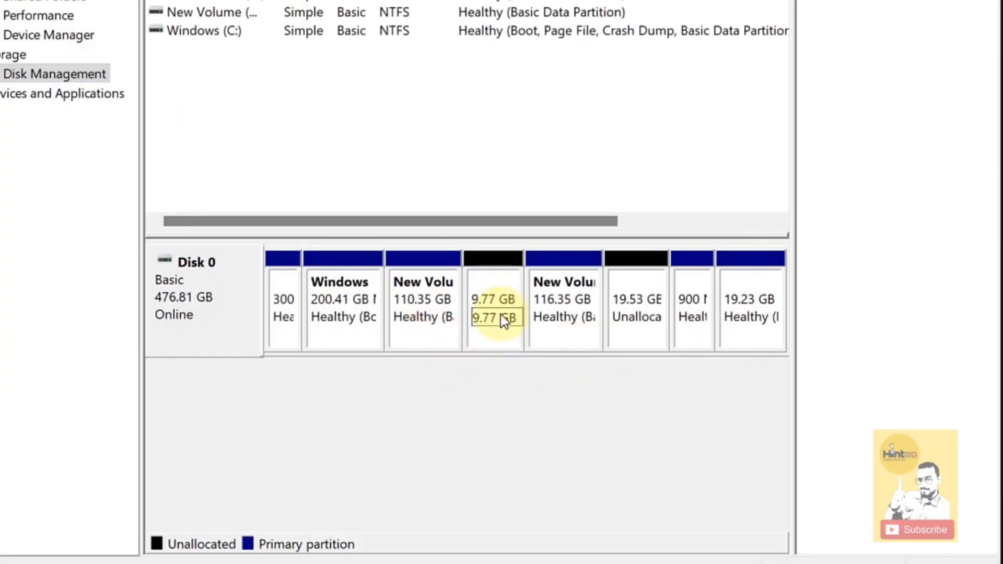
Examine the unallocated space beside the D: volume and check whether D: can be extended
click(512, 284)
click(504, 280)
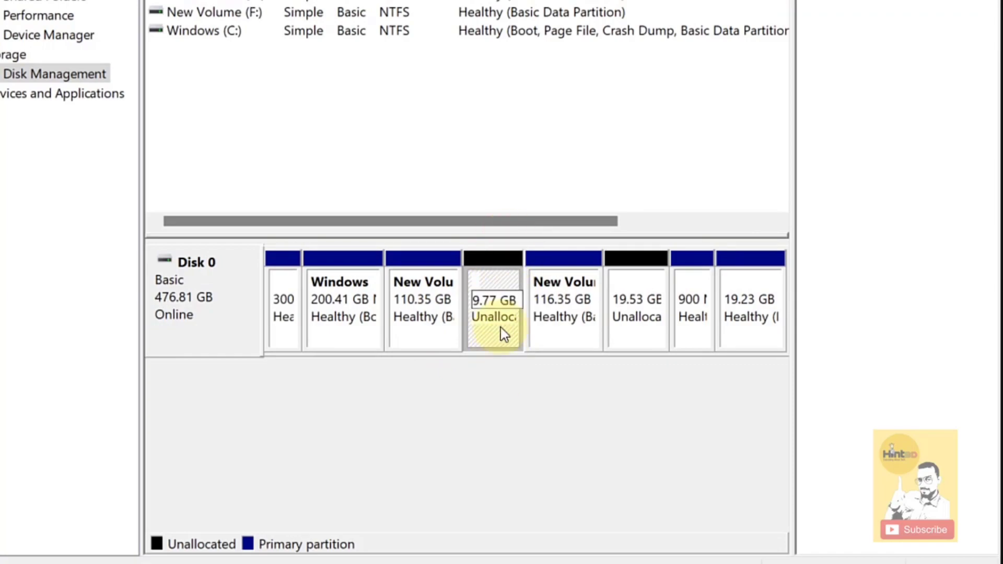
right_click(414, 340)
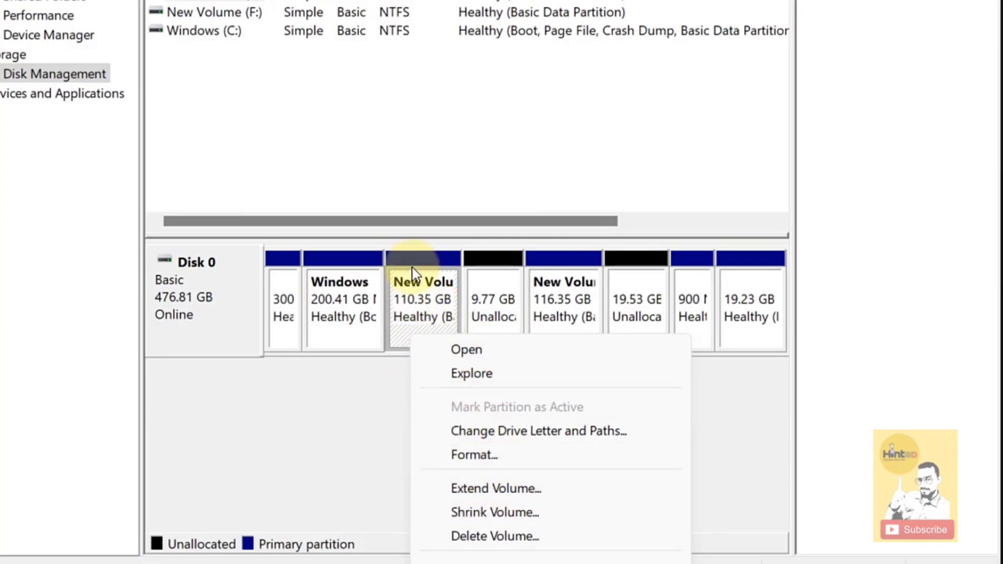
click(482, 257)
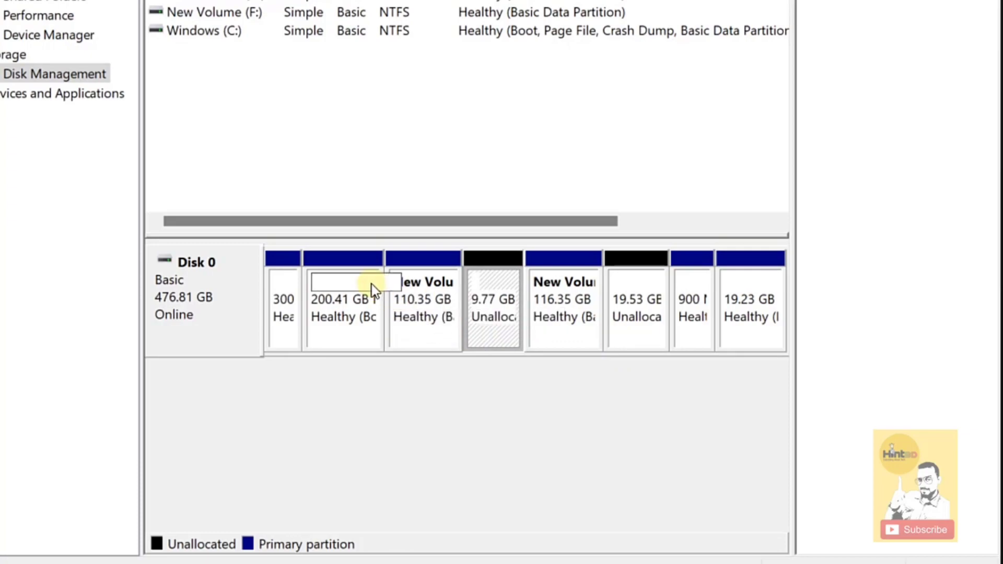
click(349, 352)
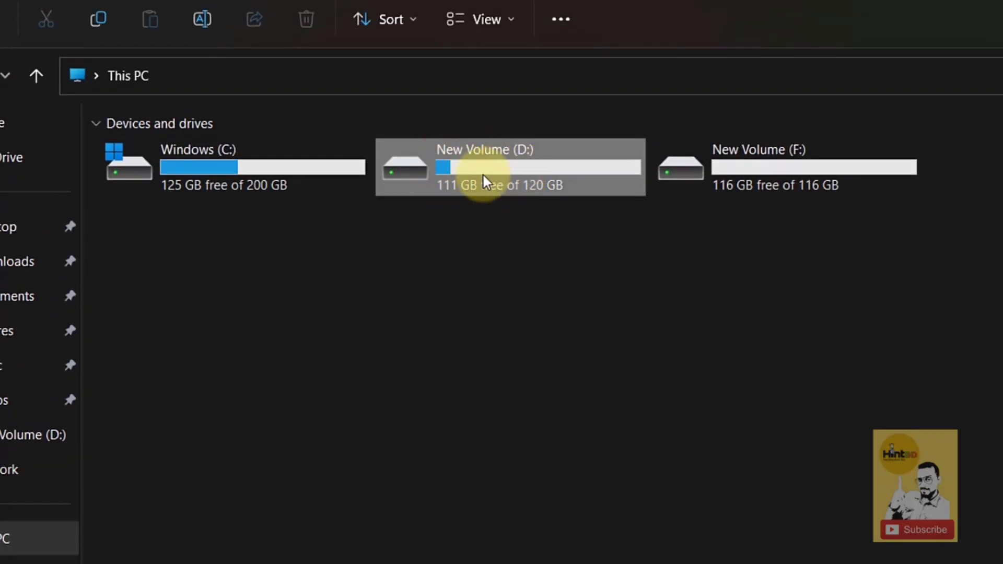
Switch to File Explorer and check the free space and total size of the D: and F: drives
mouse_move(483, 177)
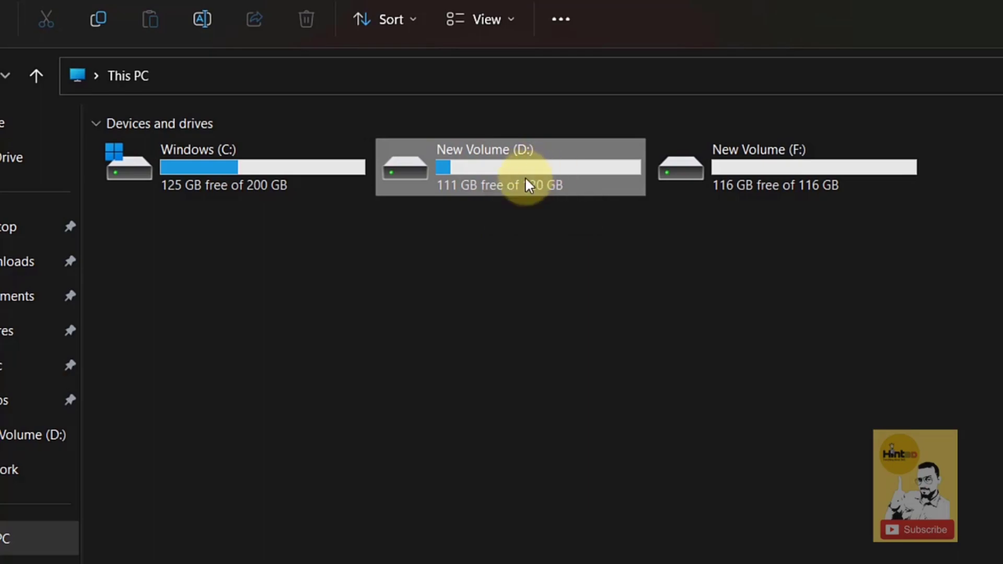
mouse_move(525, 176)
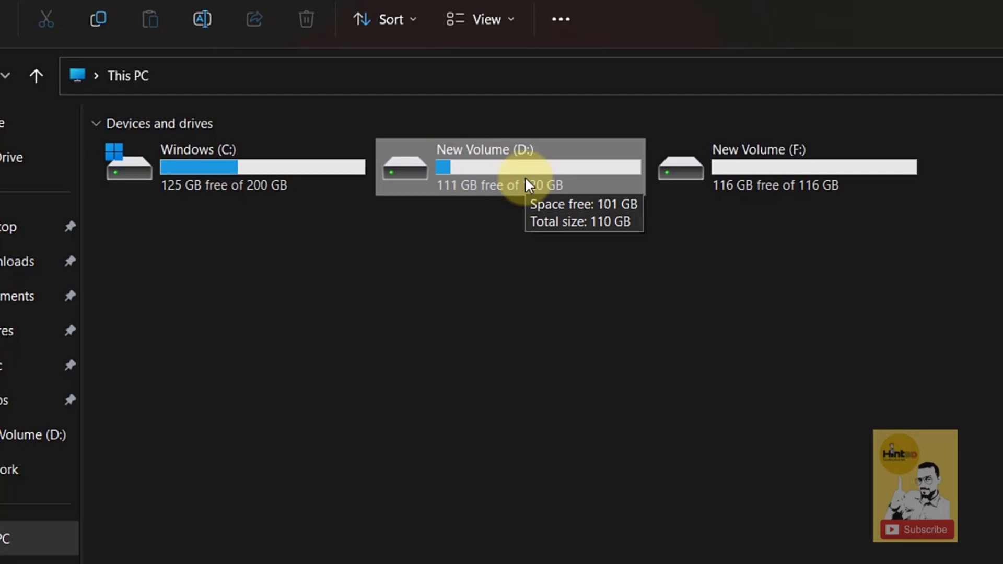
double_click(525, 176)
key(alt+Left)
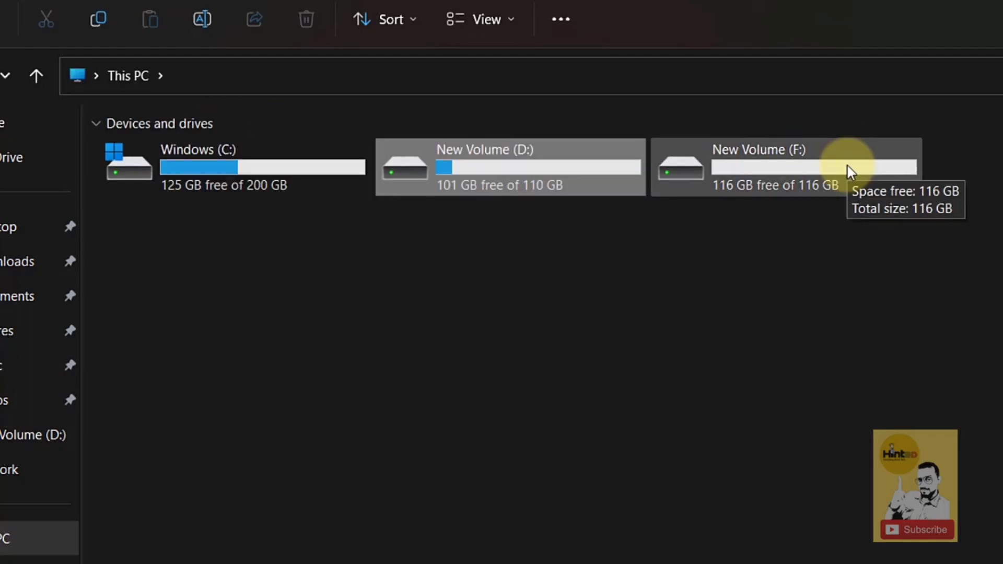
double_click(848, 165)
key(ctrl+v)
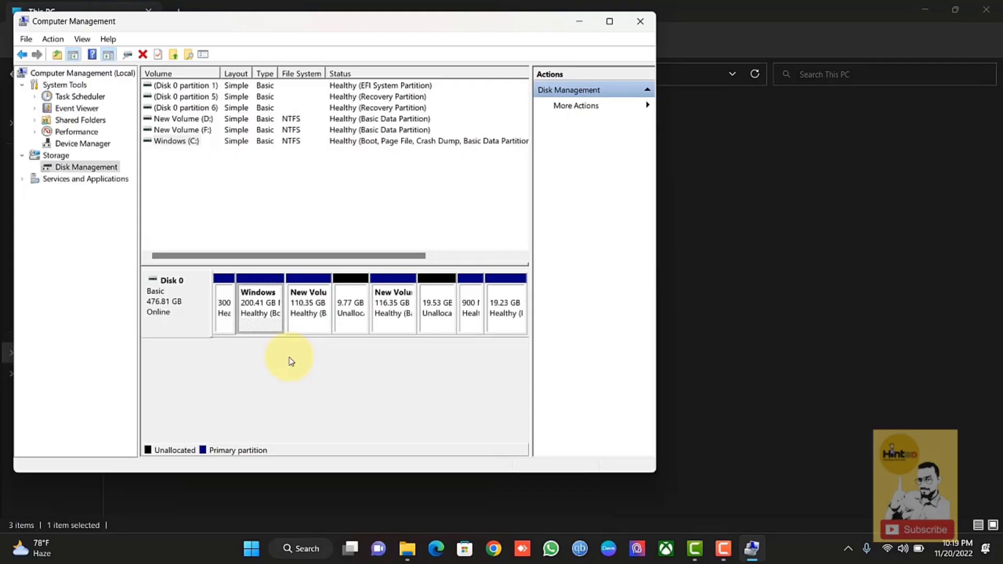
Delete the D: volume beside the Windows (C:) partition in Disk Management, accepting the erasure of its data
click(313, 322)
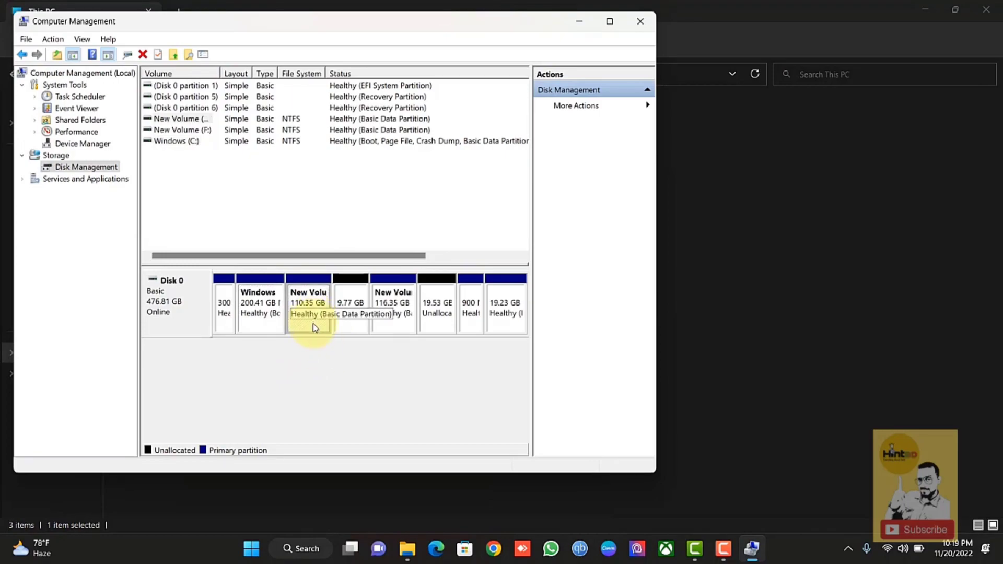
right_click(312, 324)
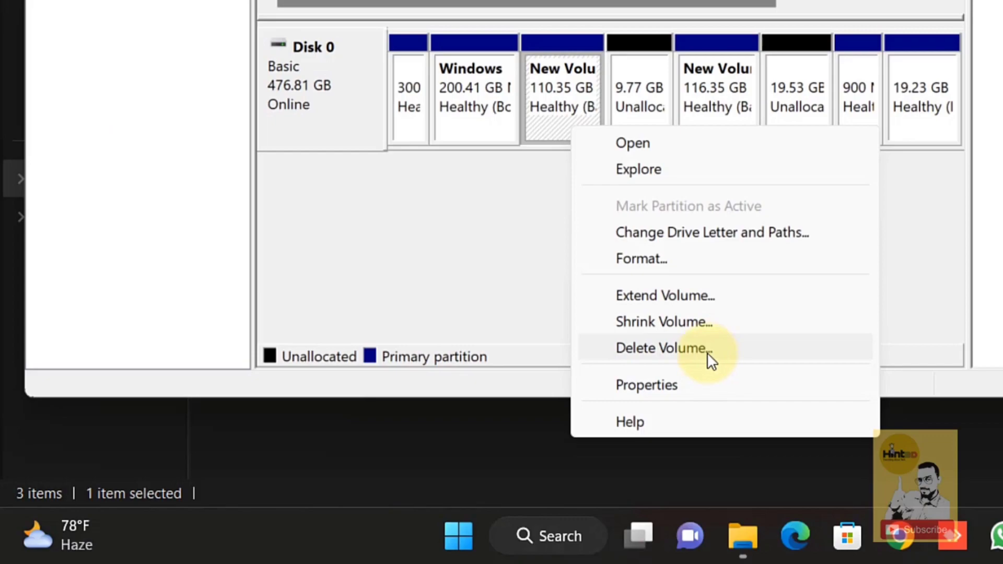
click(774, 350)
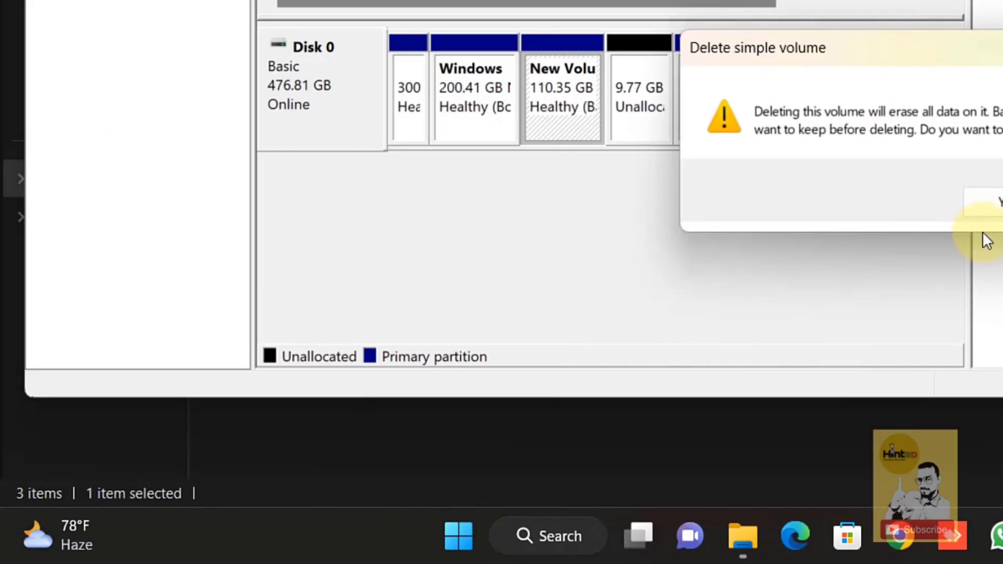
click(997, 203)
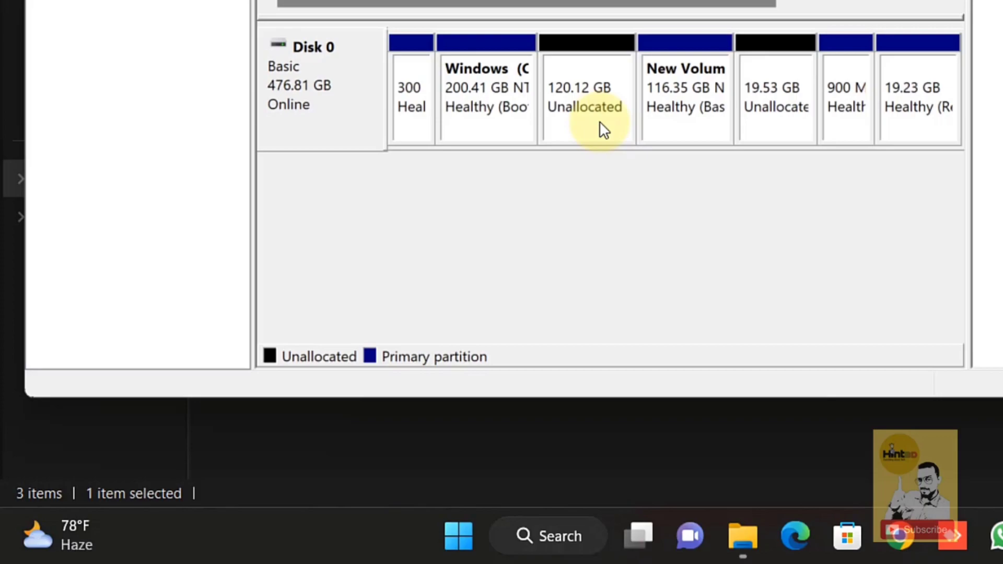
Extend the Windows (C:) volume by 10000 MB from the adjacent unallocated space on Disk 0
right_click(494, 124)
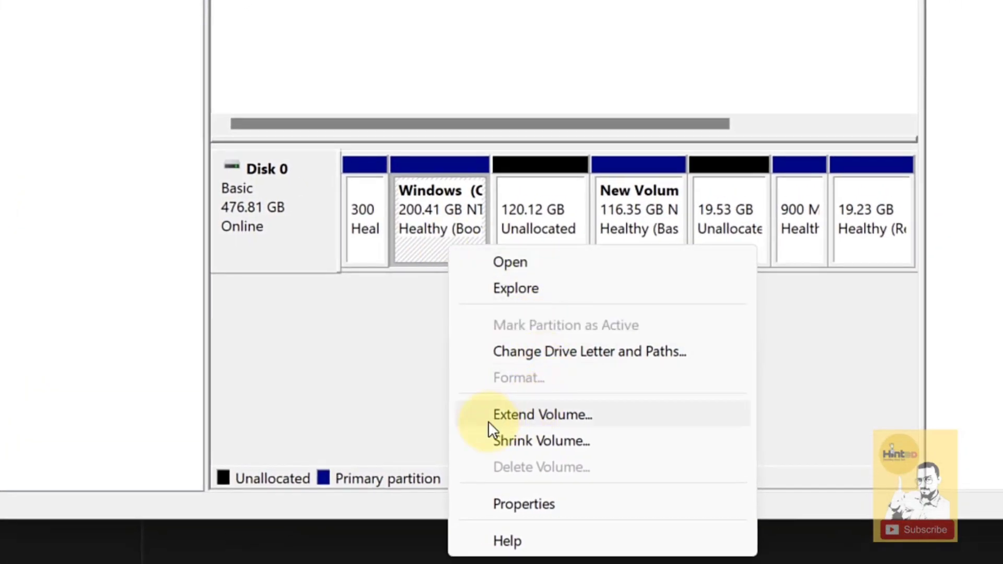
click(648, 416)
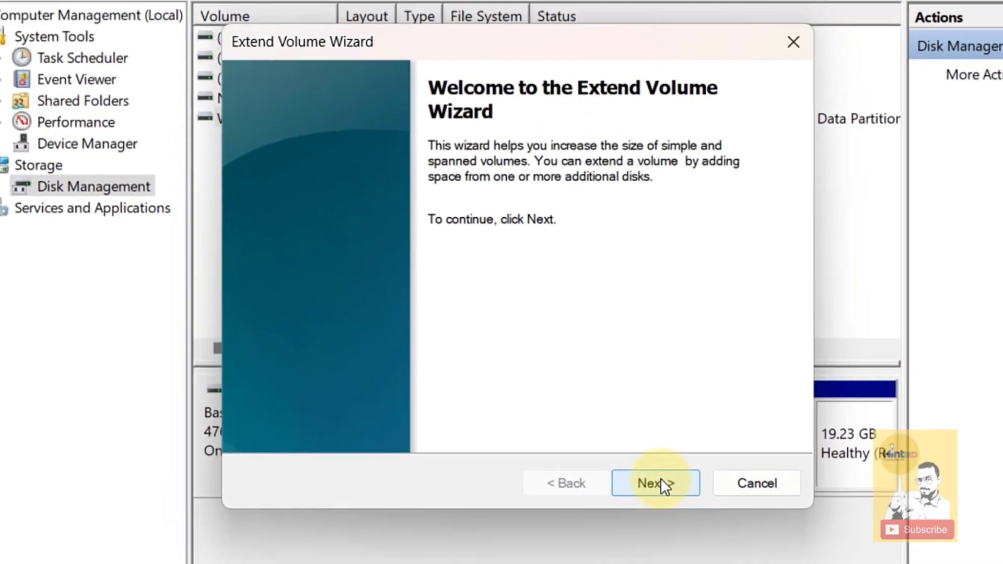
click(661, 479)
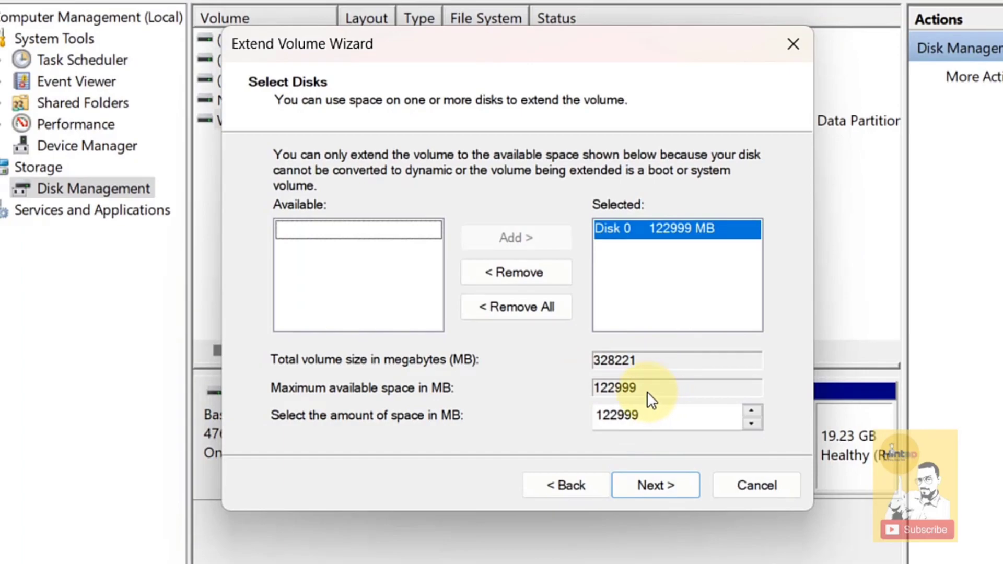
click(654, 417)
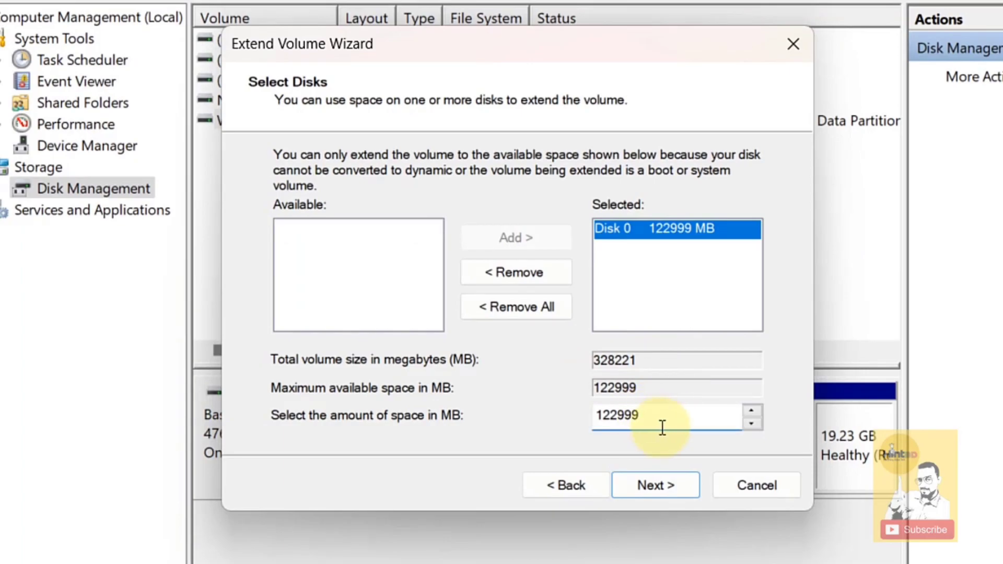
drag(638, 426, 590, 427)
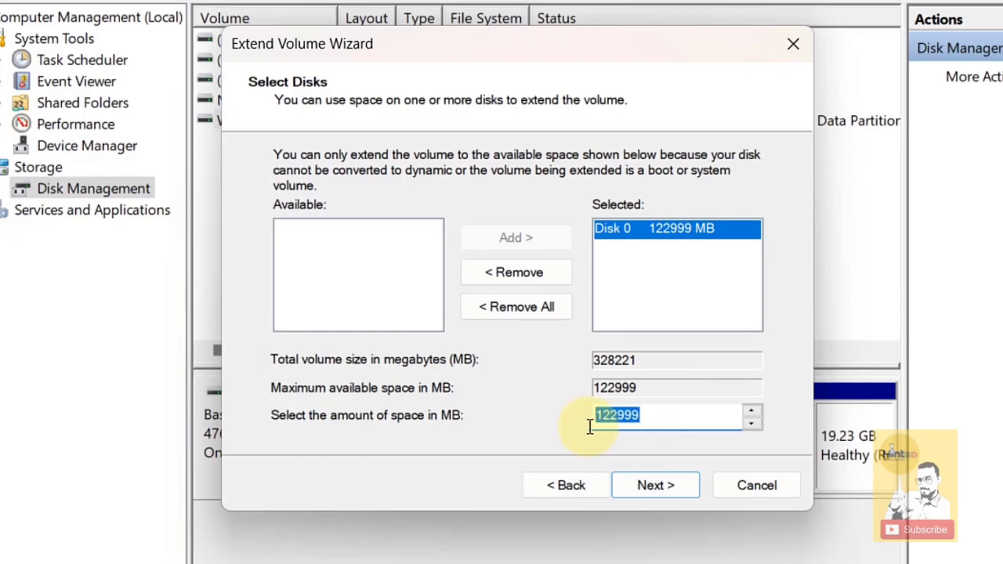
text(1)
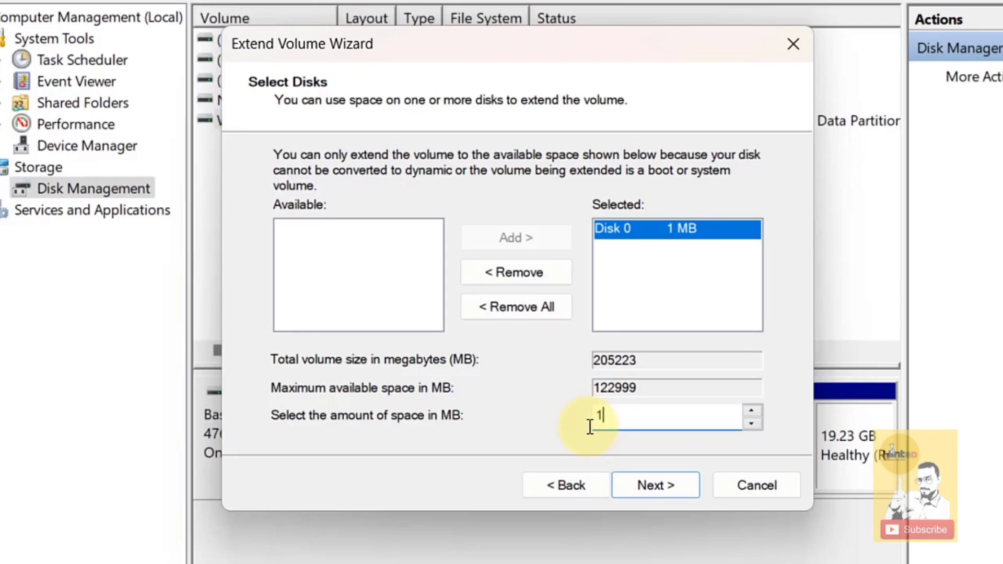
text(00)
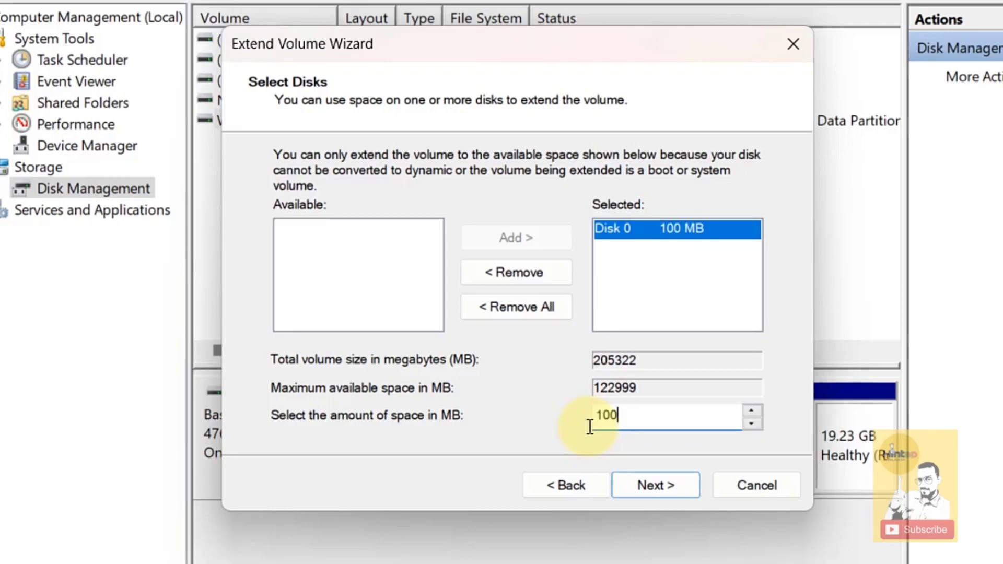
text(00)
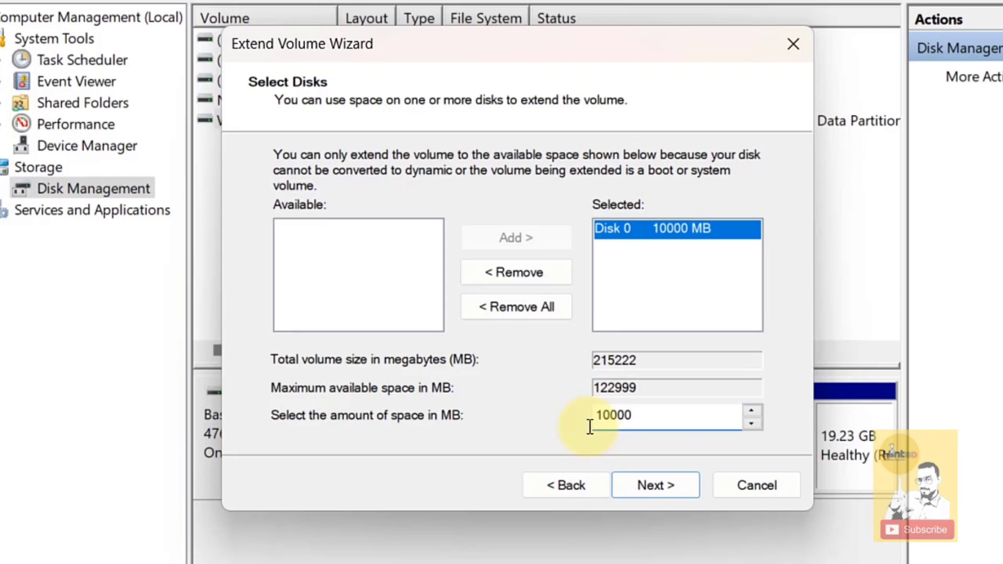
click(656, 488)
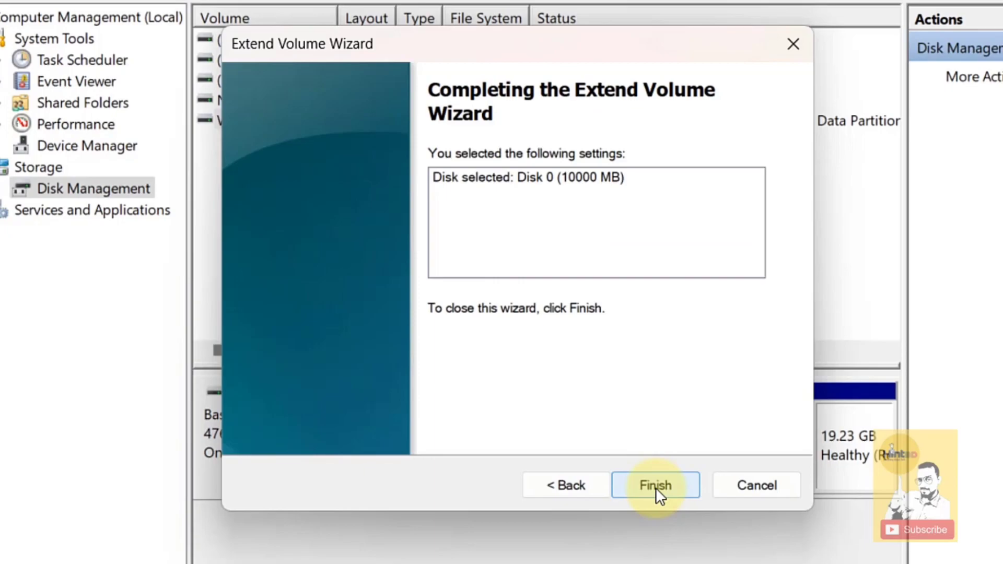
click(656, 486)
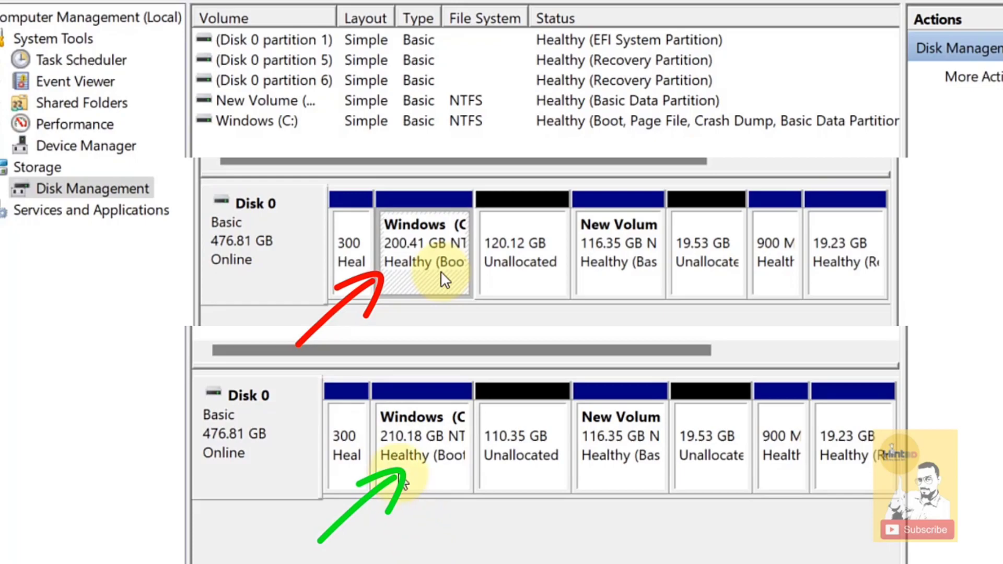
Create a 112999 MB simple volume in the unallocated space beside Windows (C:), with drive letter D, NTFS, label New Volume and quick format
click(536, 418)
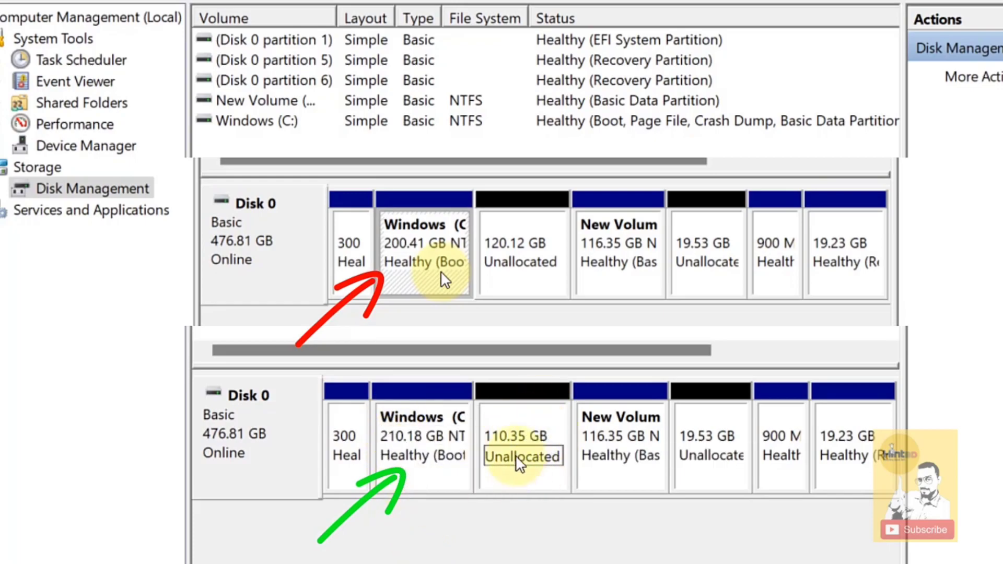
click(512, 525)
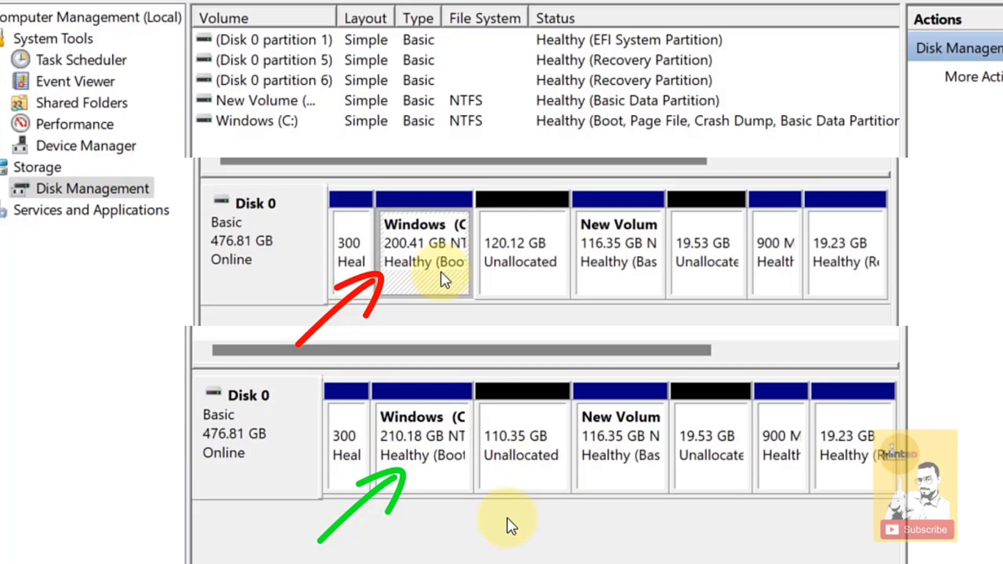
click(546, 472)
click(524, 483)
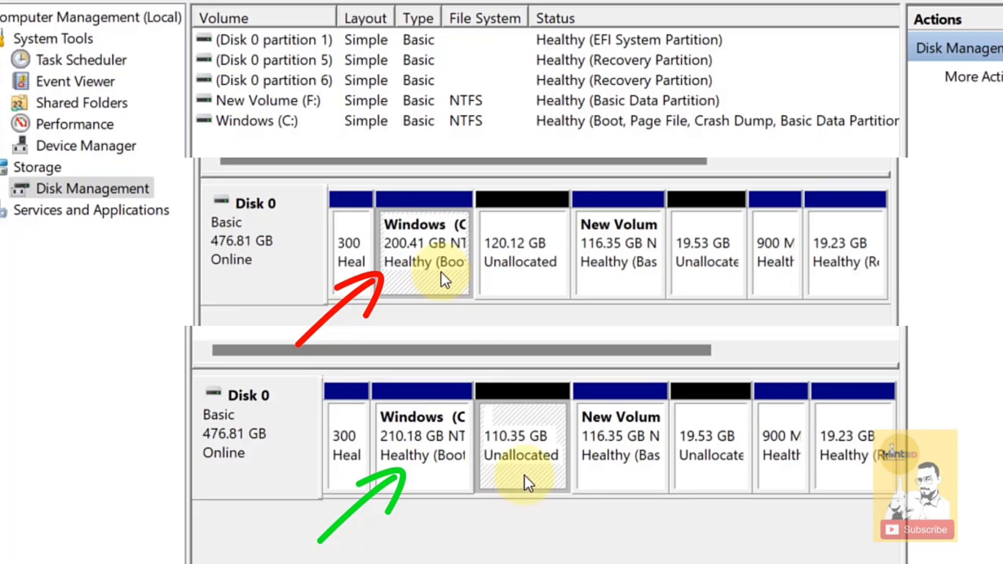
right_click(537, 478)
click(575, 486)
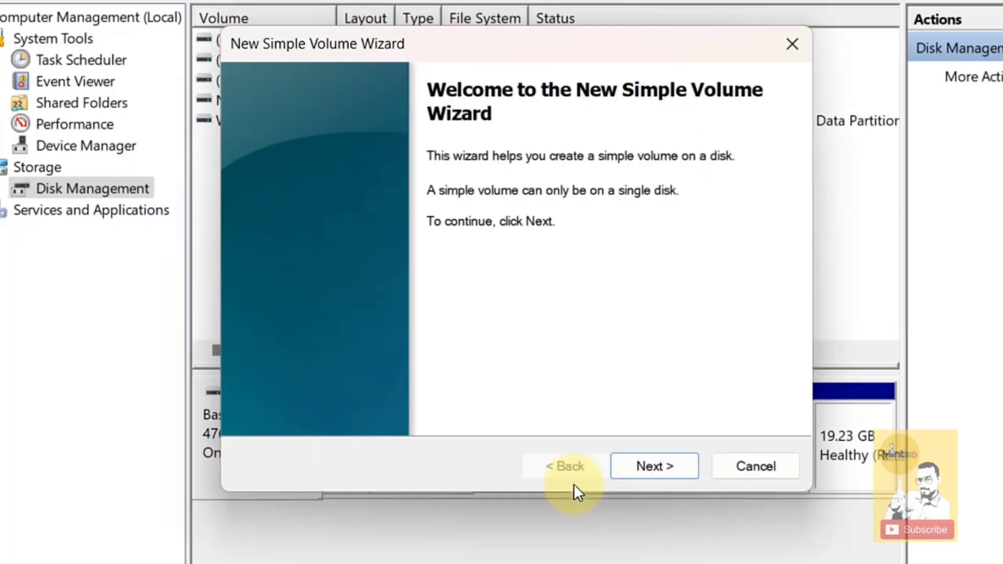
click(647, 467)
click(647, 467)
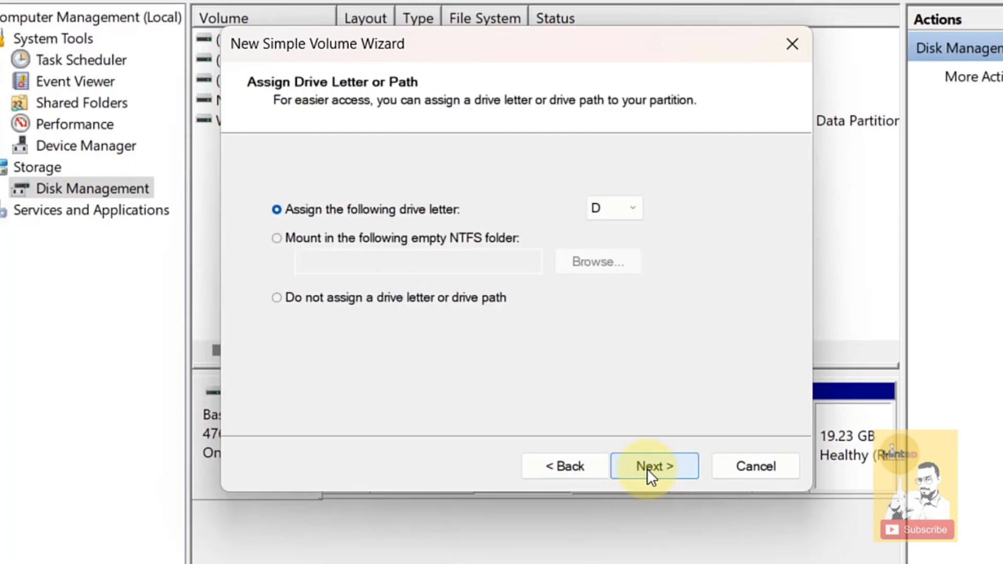
click(647, 467)
click(647, 466)
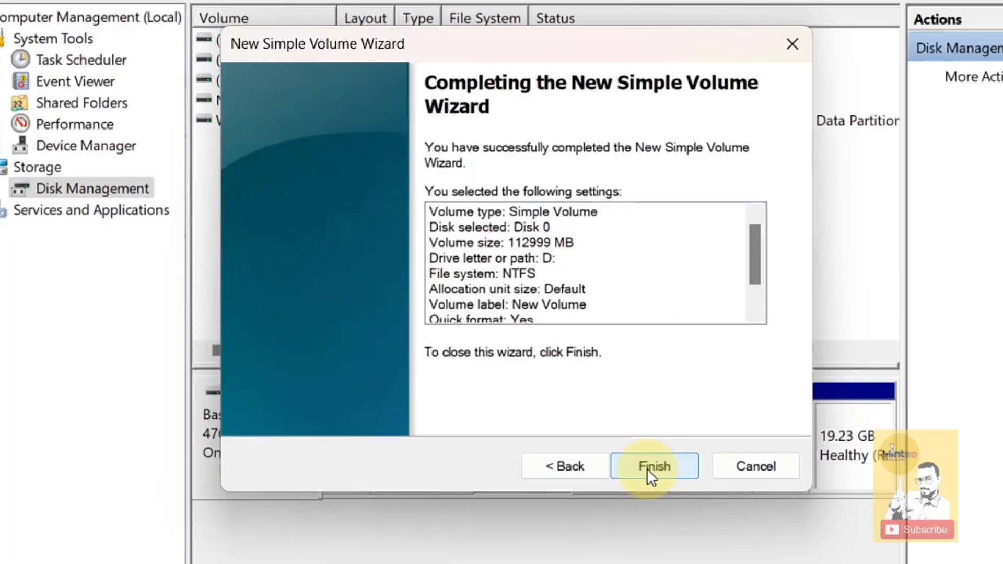
click(647, 466)
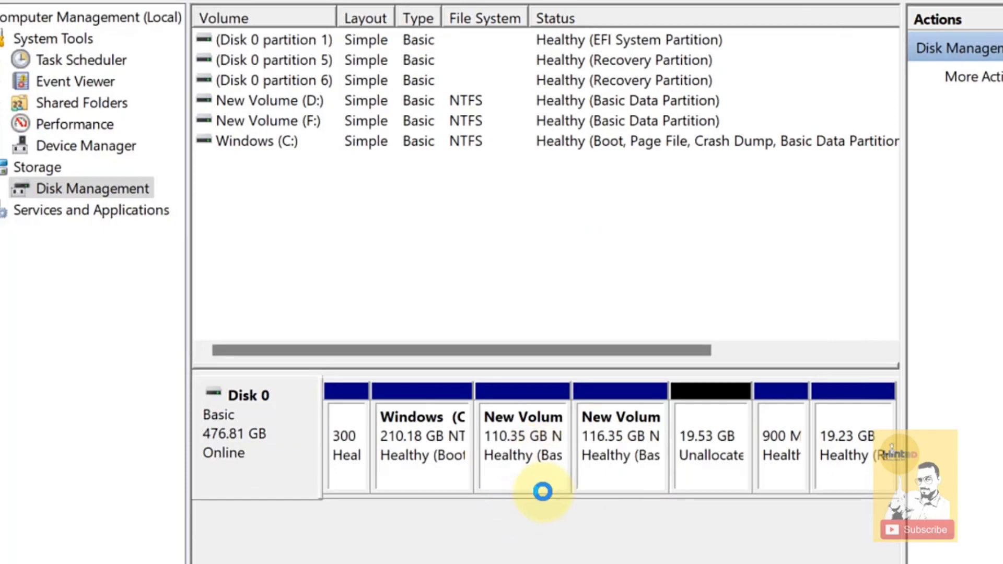